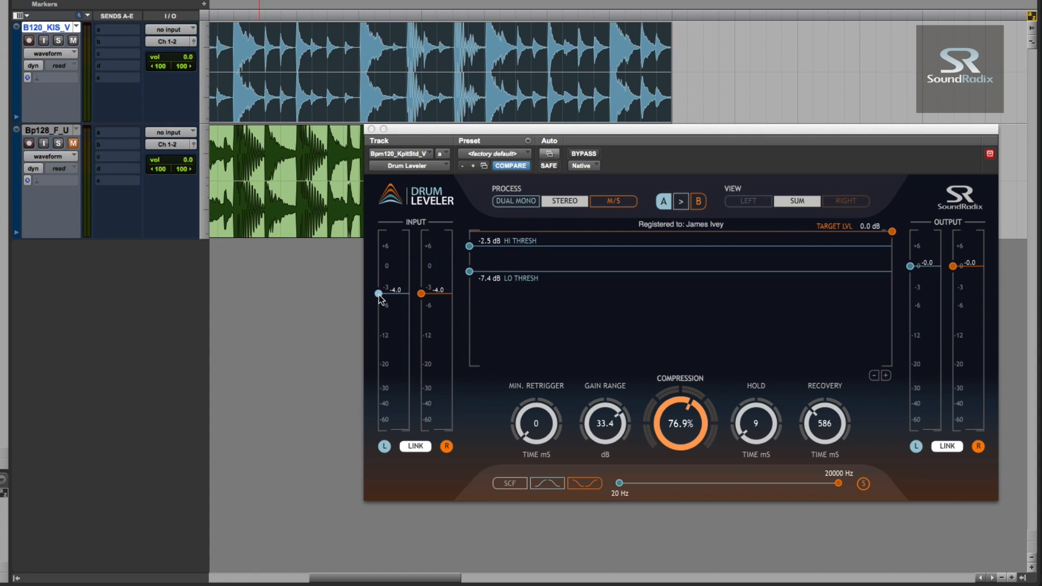
Set both input levels to -4.1 dB, trying the right channel unlinked and linking the inputs again.
{"action": "mouse_move", "coordinate": [379, 294]}
{"action": "left_mouse_down"}
{"action": "mouse_move", "coordinate": [379, 332]}
{"action": "mouse_move", "coordinate": [378, 296]}
{"action": "left_mouse_up"}
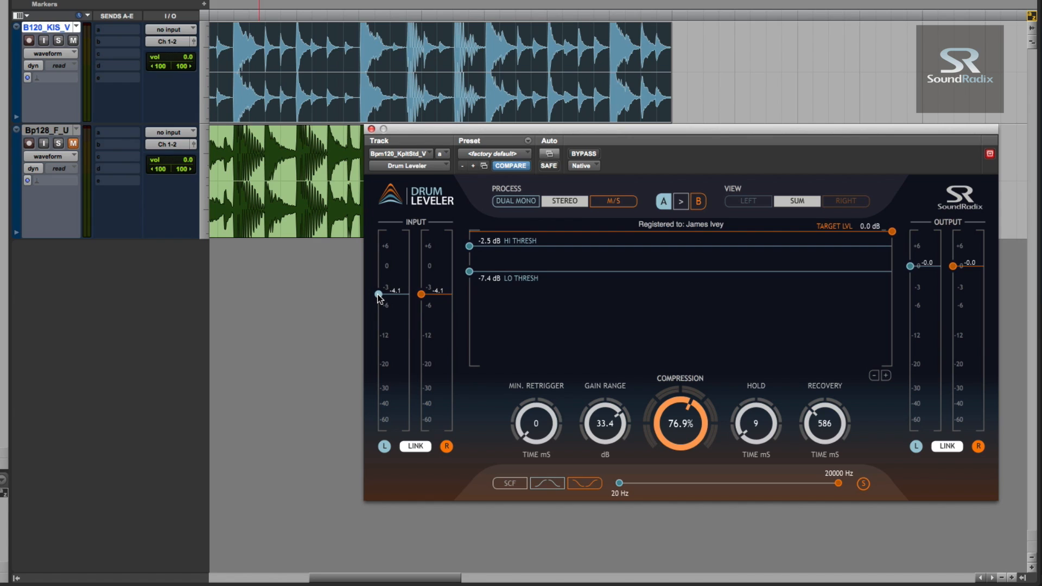
{"action": "left_click", "coordinate": [416, 450]}
{"action": "mouse_move", "coordinate": [422, 297]}
{"action": "left_mouse_down"}
{"action": "mouse_move", "coordinate": [422, 318]}
{"action": "mouse_move", "coordinate": [422, 300]}
{"action": "left_mouse_up"}
{"action": "left_click", "coordinate": [415, 446]}
Unlink the output channels, set the right output level to 0.0 dB and link the outputs again.
{"action": "left_click", "coordinate": [948, 446]}
{"action": "mouse_move", "coordinate": [953, 266]}
{"action": "left_mouse_down"}
{"action": "mouse_move", "coordinate": [961, 324]}
{"action": "mouse_move", "coordinate": [955, 270]}
{"action": "left_mouse_up"}
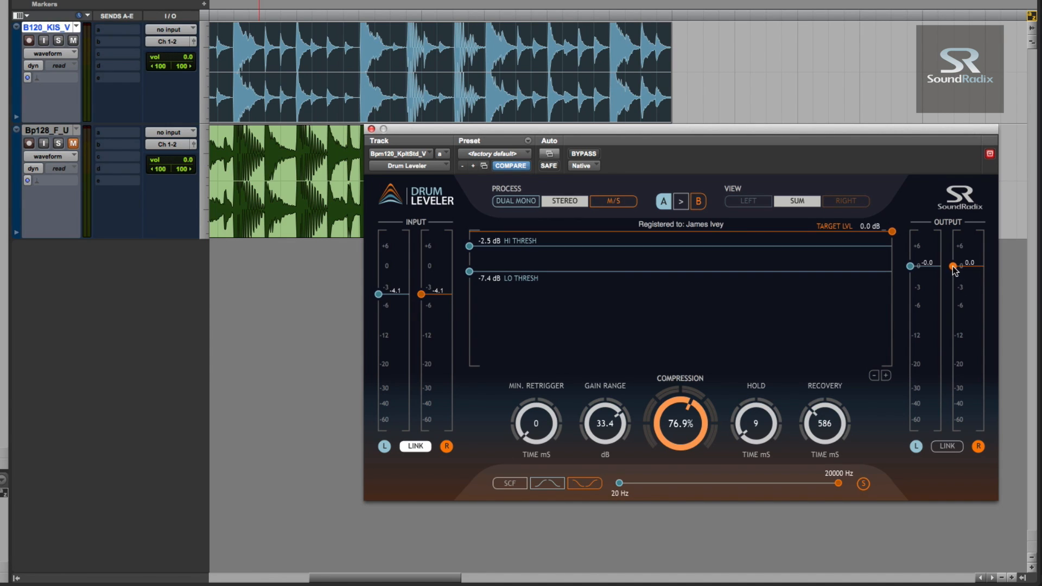
{"action": "left_click", "coordinate": [954, 447]}
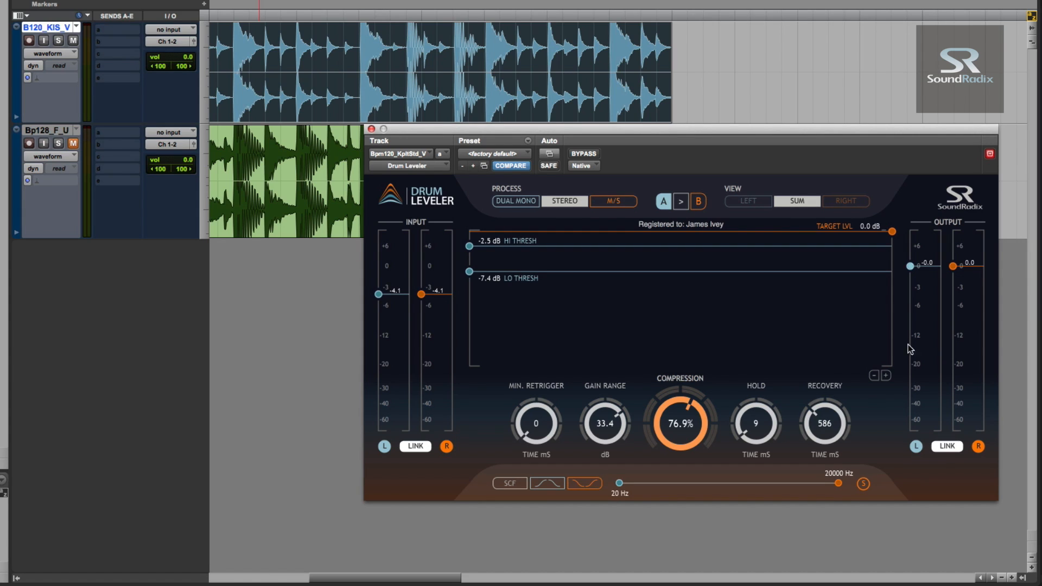
Cycle through the Dual Mono, Stereo and M/S processing modes and settle on Dual Mono.
{"action": "left_click", "coordinate": [510, 202]}
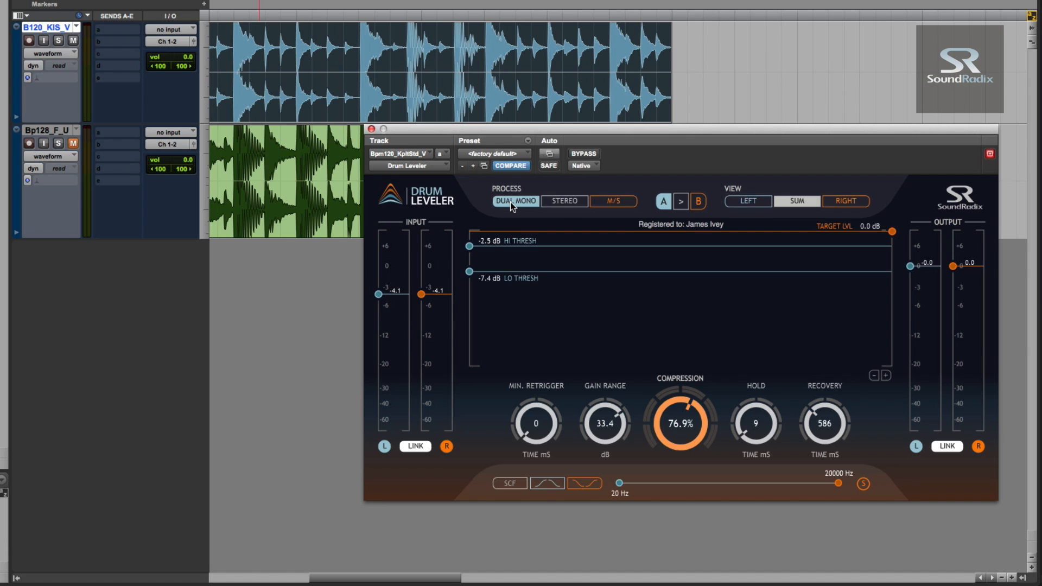
{"action": "left_click", "coordinate": [562, 203]}
{"action": "left_click", "coordinate": [611, 203]}
{"action": "left_click", "coordinate": [515, 203]}
Play the drum loop while comparing the Left and Right channel views, return to the Sum view and stop playback.
{"action": "key", "text": "space"}
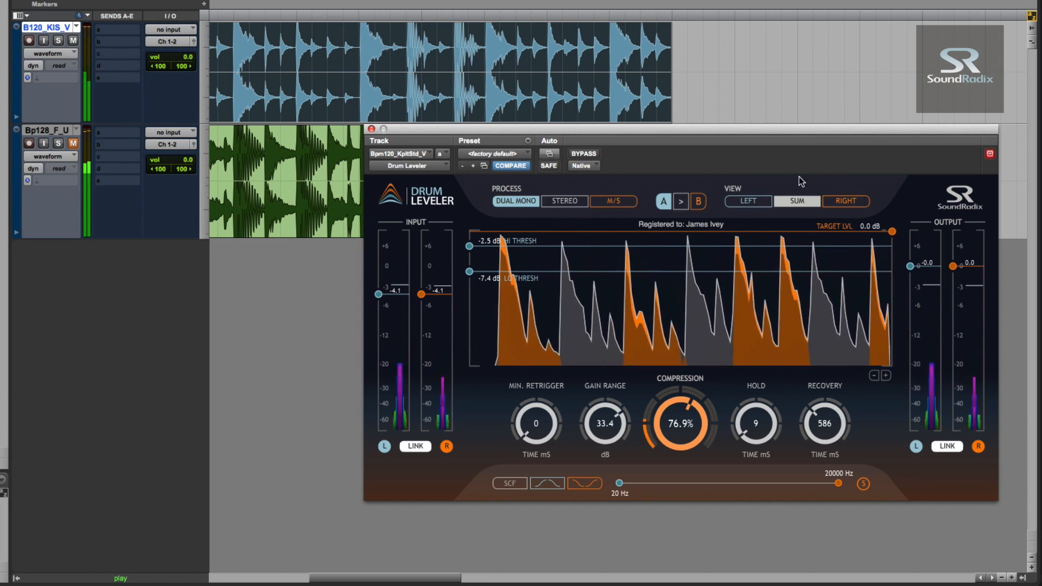
{"action": "left_click", "coordinate": [747, 202]}
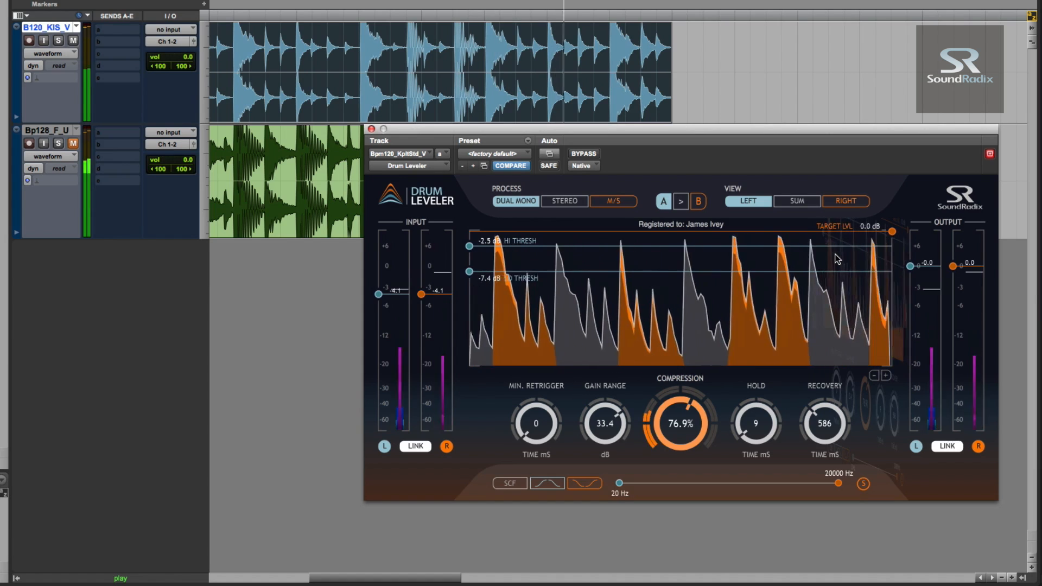
{"action": "left_click", "coordinate": [839, 202]}
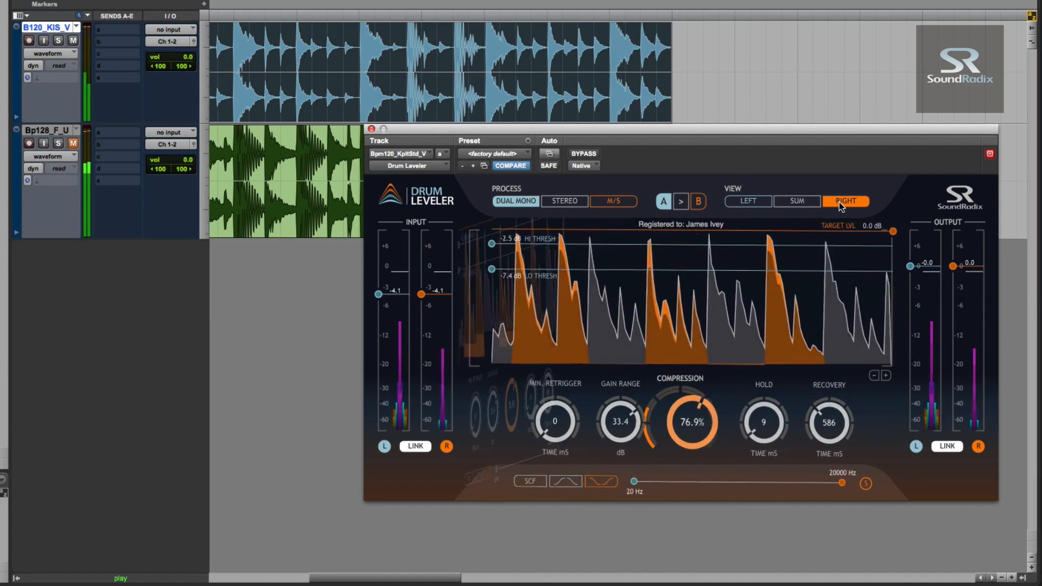
{"action": "left_click", "coordinate": [748, 205]}
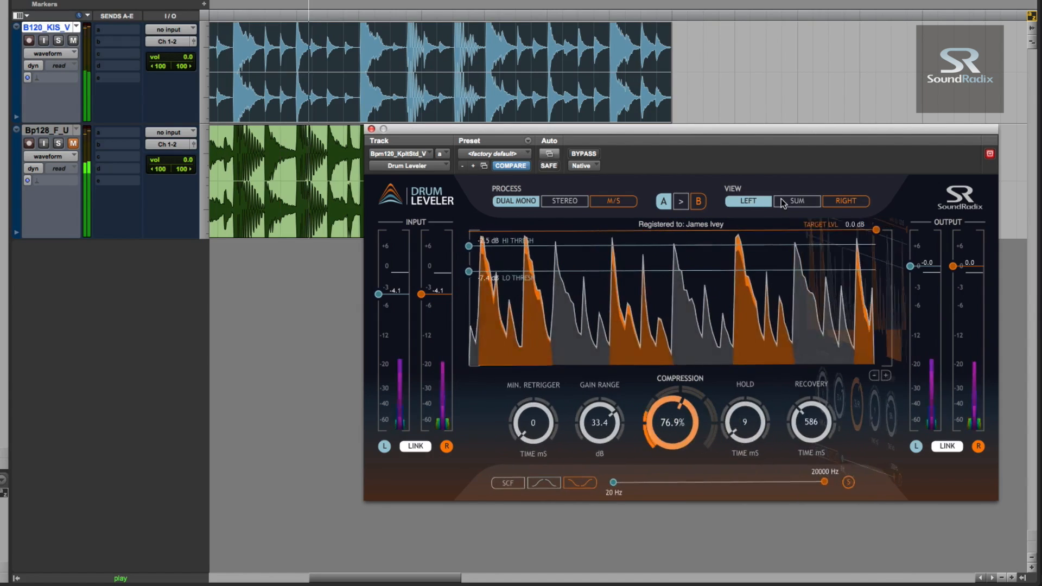
{"action": "left_click", "coordinate": [797, 202]}
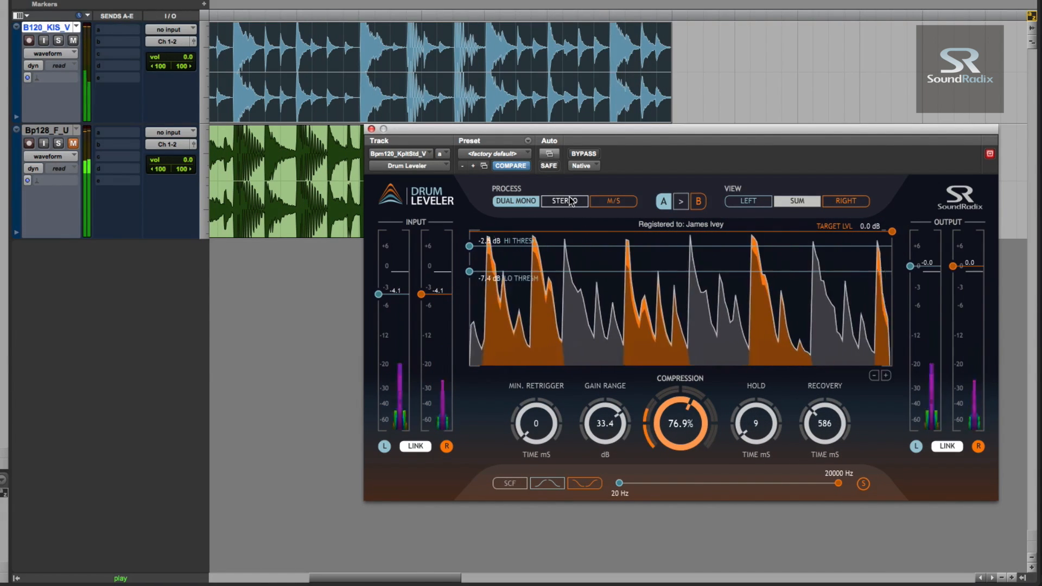
{"action": "key", "text": "space"}
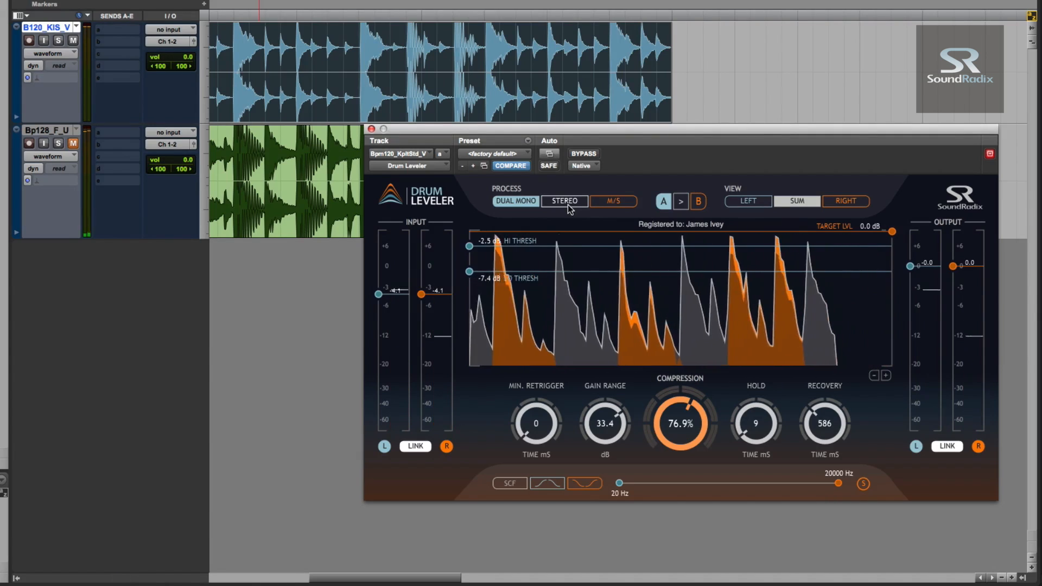
Audition the drum loop in M/S processing and return the processing mode to Stereo.
{"action": "left_click", "coordinate": [568, 202]}
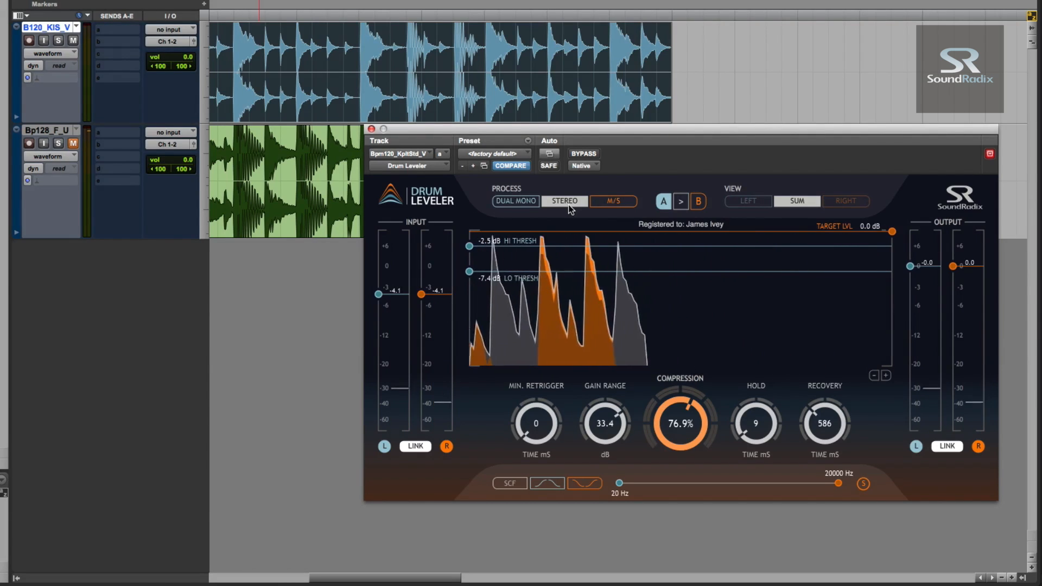
{"action": "left_click", "coordinate": [617, 202]}
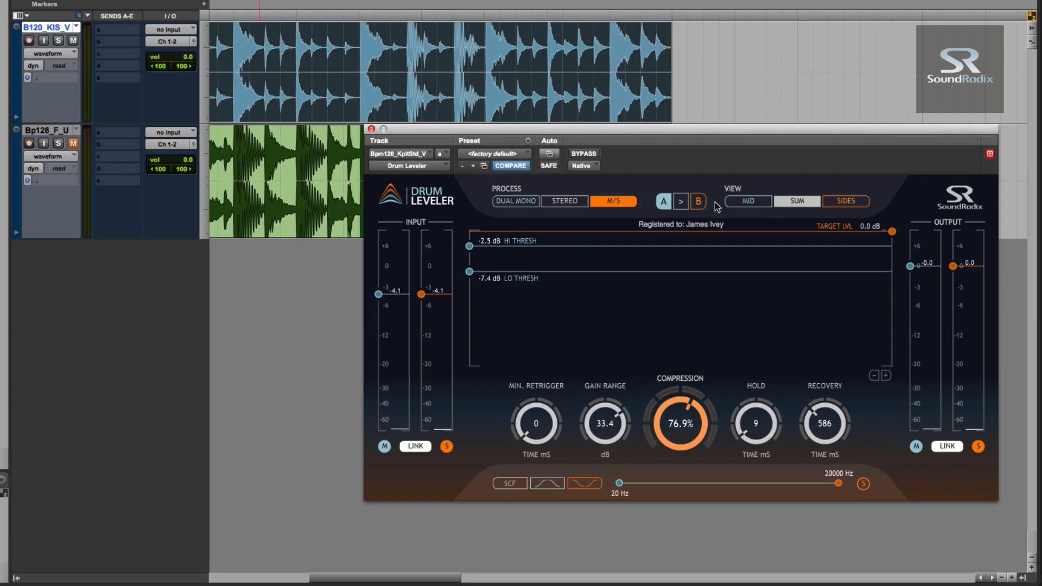
{"action": "left_click", "coordinate": [843, 201]}
{"action": "key", "text": "space"}
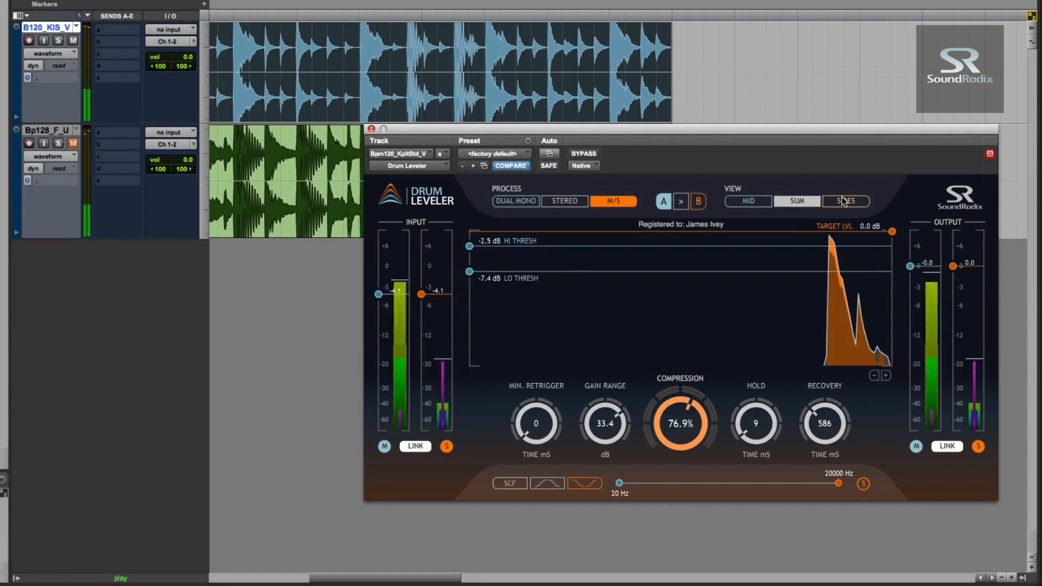
{"action": "left_click", "coordinate": [563, 201]}
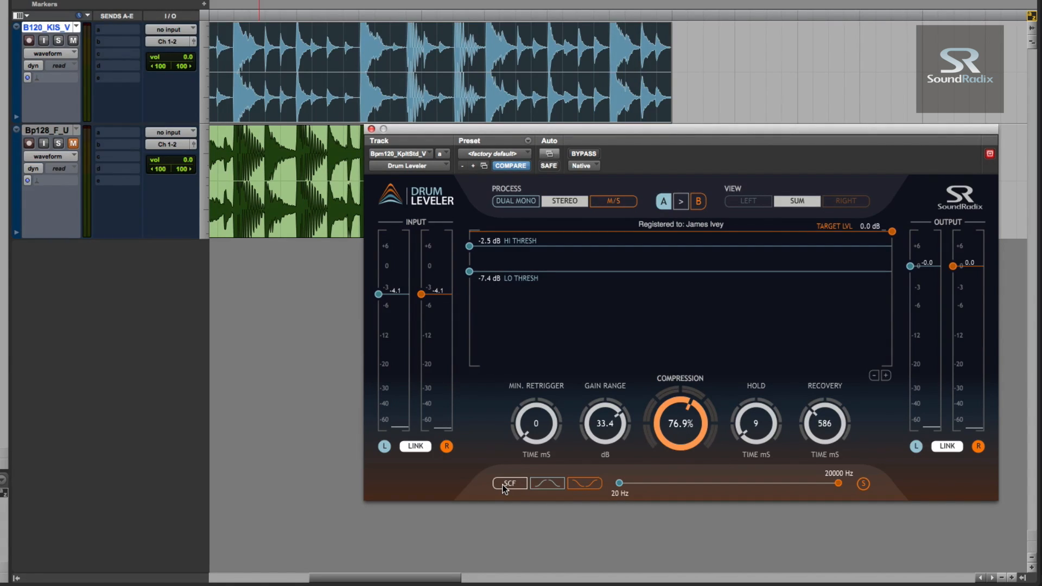
During playback, enable the side-chain filter as a band-pass from 50 Hz to 371 Hz and solo the filtered signal.
{"action": "key", "text": "space"}
{"action": "left_click", "coordinate": [504, 485]}
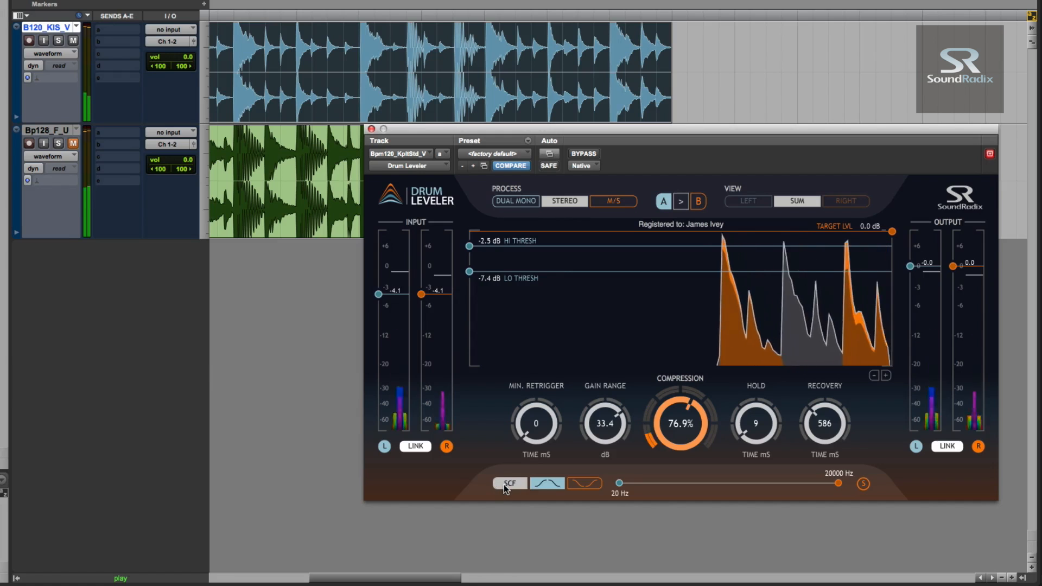
{"action": "left_click_drag", "start_coordinate": [619, 486], "coordinate": [646, 490]}
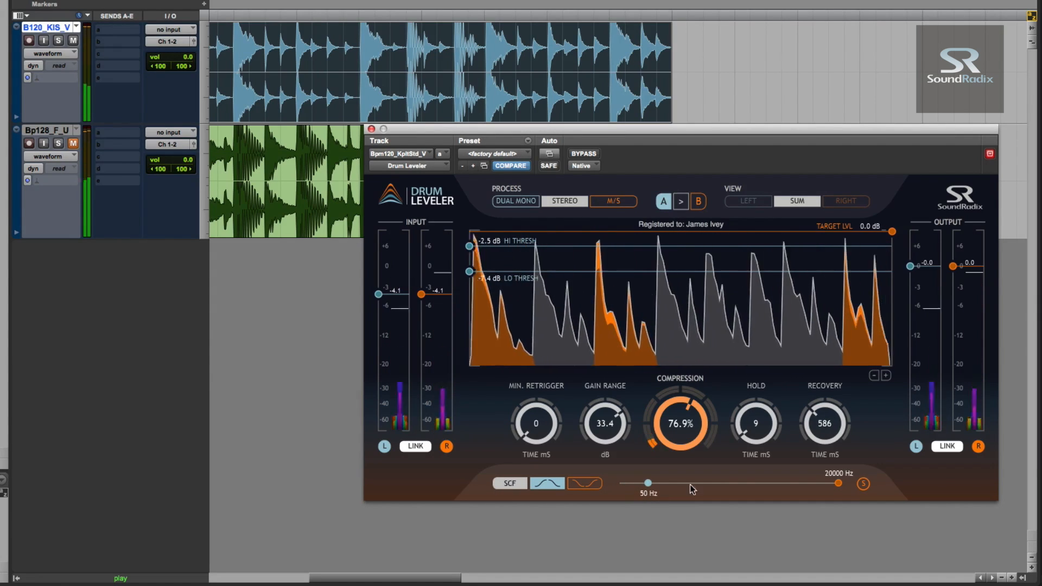
{"action": "left_click_drag", "start_coordinate": [838, 483], "coordinate": [713, 488]}
{"action": "left_click", "coordinate": [862, 483]}
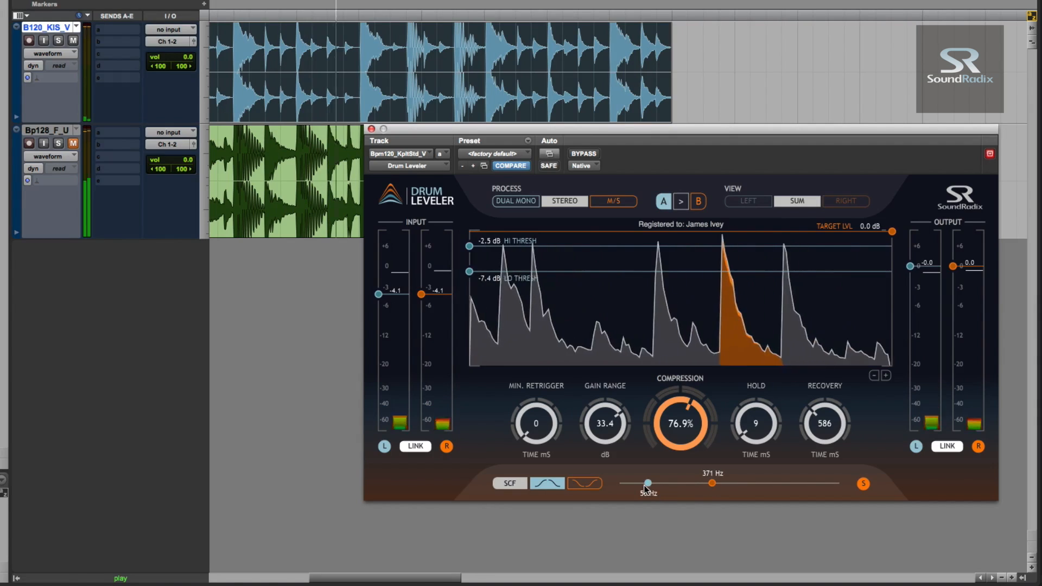
Lower the side-chain filter's low cutoff to 27 Hz and audition the band-reject shape before restoring the band-pass.
{"action": "mouse_move", "coordinate": [645, 484]}
{"action": "left_mouse_down"}
{"action": "mouse_move", "coordinate": [658, 486]}
{"action": "mouse_move", "coordinate": [630, 486]}
{"action": "left_mouse_up"}
{"action": "left_click", "coordinate": [584, 483]}
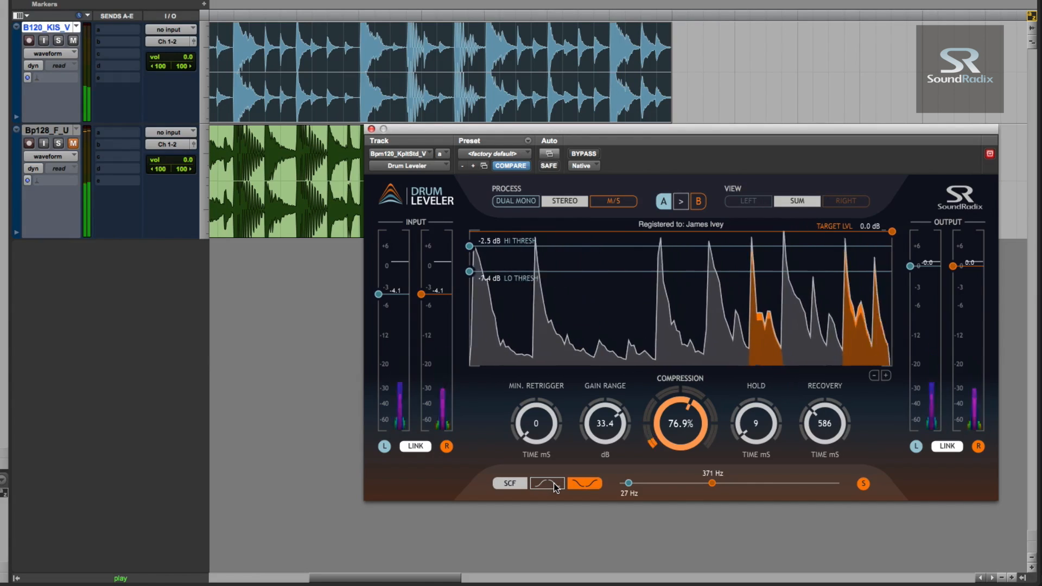
{"action": "left_click", "coordinate": [554, 483]}
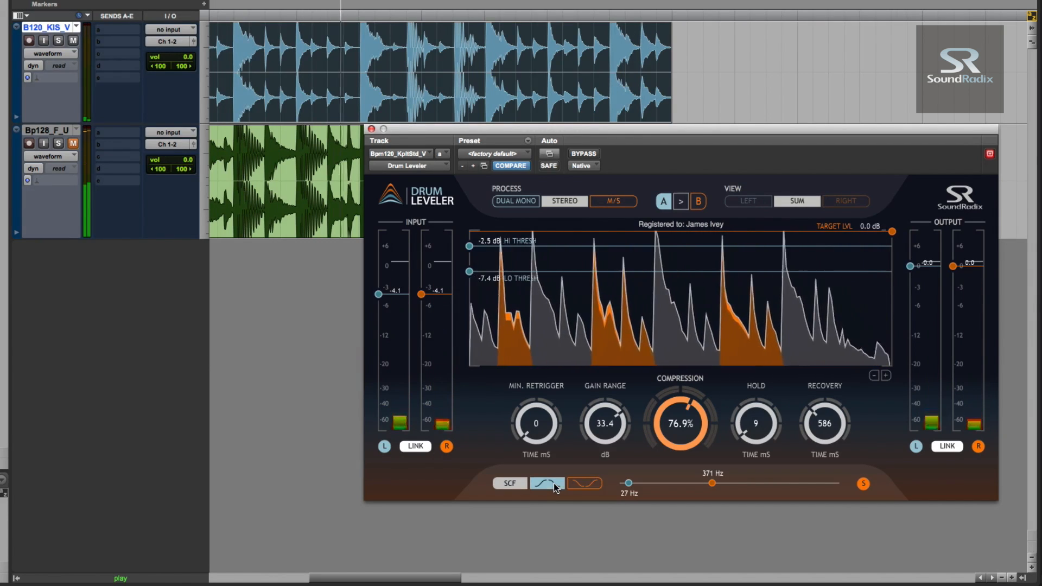
Turn off the side-chain filter solo and widen the filter range to 20 Hz through 20000 Hz.
{"action": "left_click", "coordinate": [863, 484]}
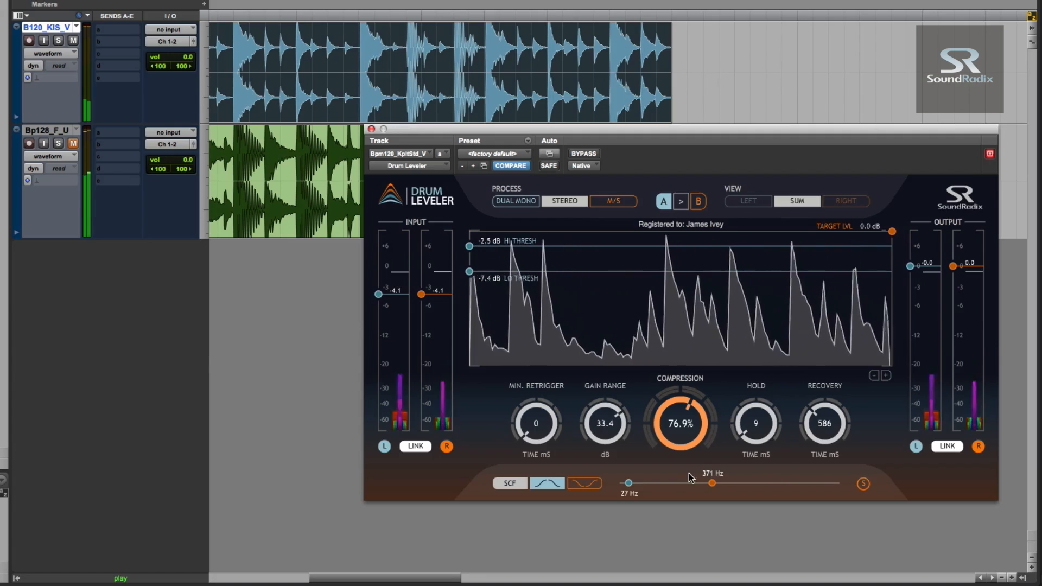
{"action": "left_click_drag", "start_coordinate": [712, 483], "coordinate": [845, 488]}
{"action": "left_click_drag", "start_coordinate": [634, 483], "coordinate": [624, 483]}
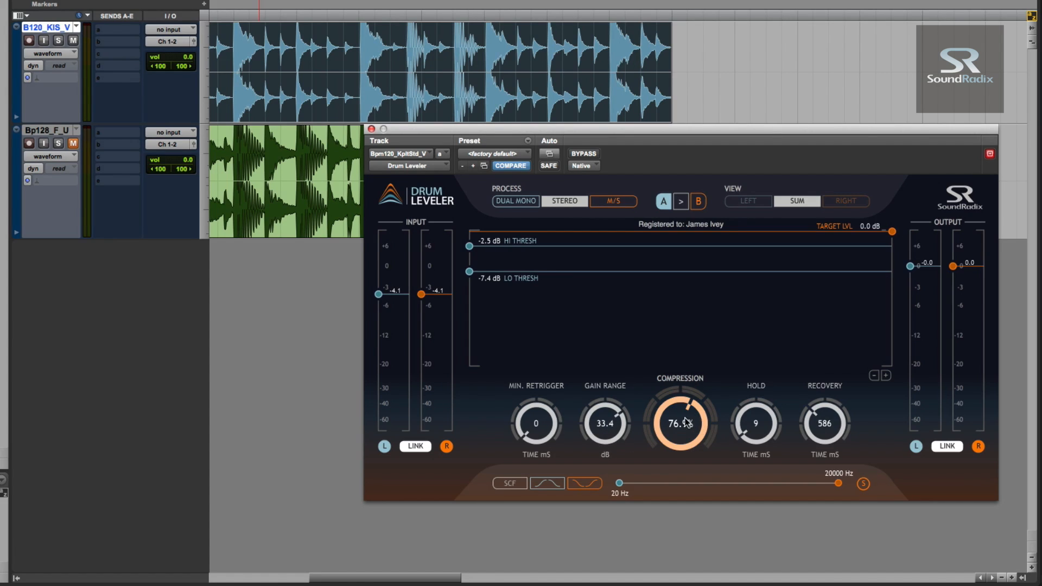
Set the compression amount to 76.4% and the low threshold to -7.2 dB.
{"action": "left_click_drag", "start_coordinate": [685, 420], "coordinate": [683, 415]}
{"action": "mouse_move", "coordinate": [684, 420]}
{"action": "left_mouse_down"}
{"action": "mouse_move", "coordinate": [678, 520]}
{"action": "mouse_move", "coordinate": [681, 426]}
{"action": "left_mouse_up"}
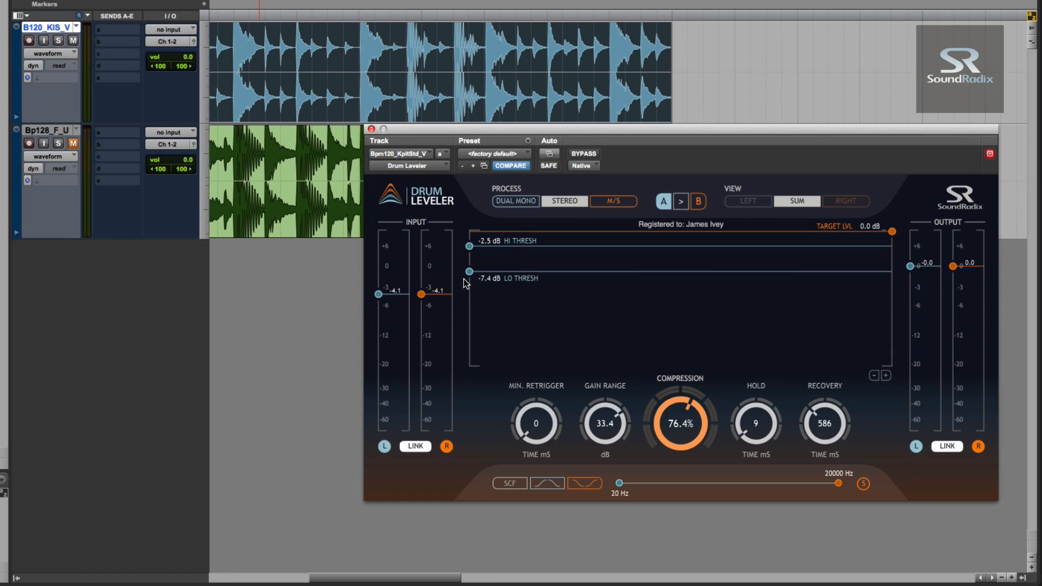
{"action": "mouse_move", "coordinate": [470, 271]}
{"action": "left_mouse_down"}
{"action": "mouse_move", "coordinate": [469, 293]}
{"action": "mouse_move", "coordinate": [469, 274]}
{"action": "left_mouse_up"}
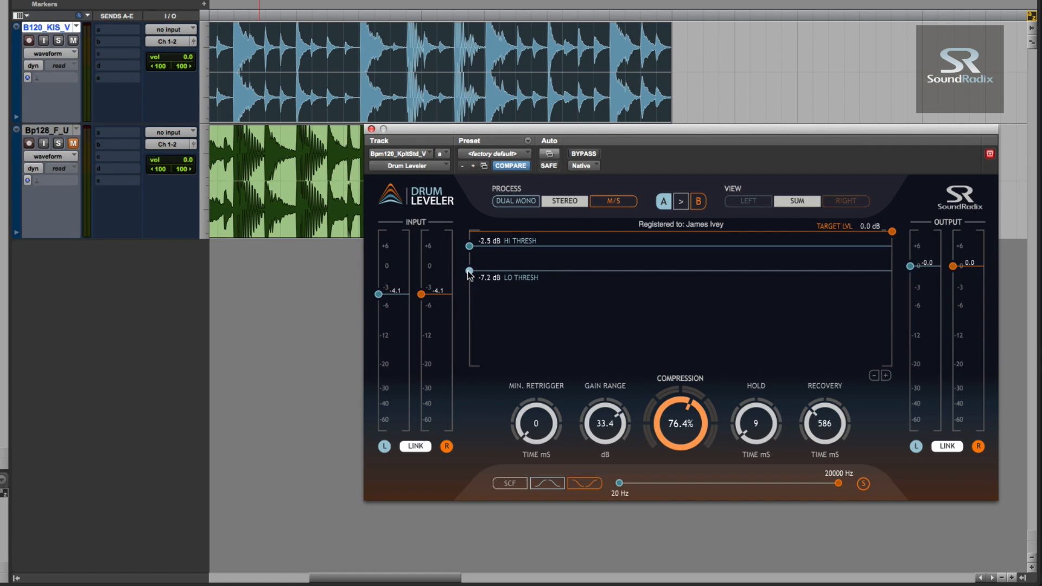
Play the loop and sweep the low threshold between -80.0 dB and -4.8 dB, leaving it at -80.0 dB.
{"action": "key", "text": "space"}
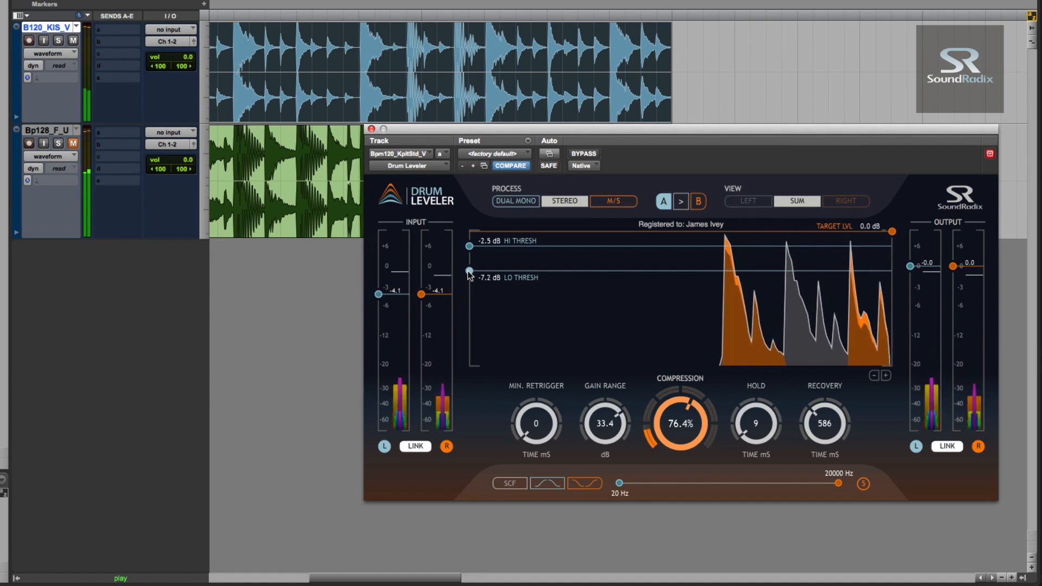
{"action": "left_click_drag", "start_coordinate": [470, 272], "coordinate": [472, 379]}
{"action": "left_click_drag", "start_coordinate": [469, 365], "coordinate": [465, 260]}
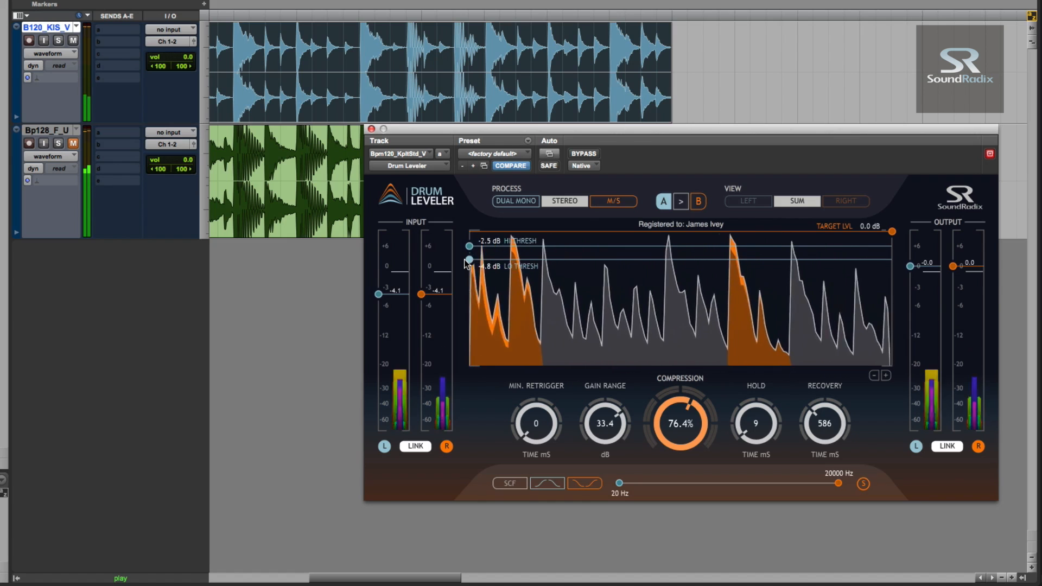
{"action": "left_click_drag", "start_coordinate": [465, 263], "coordinate": [464, 377]}
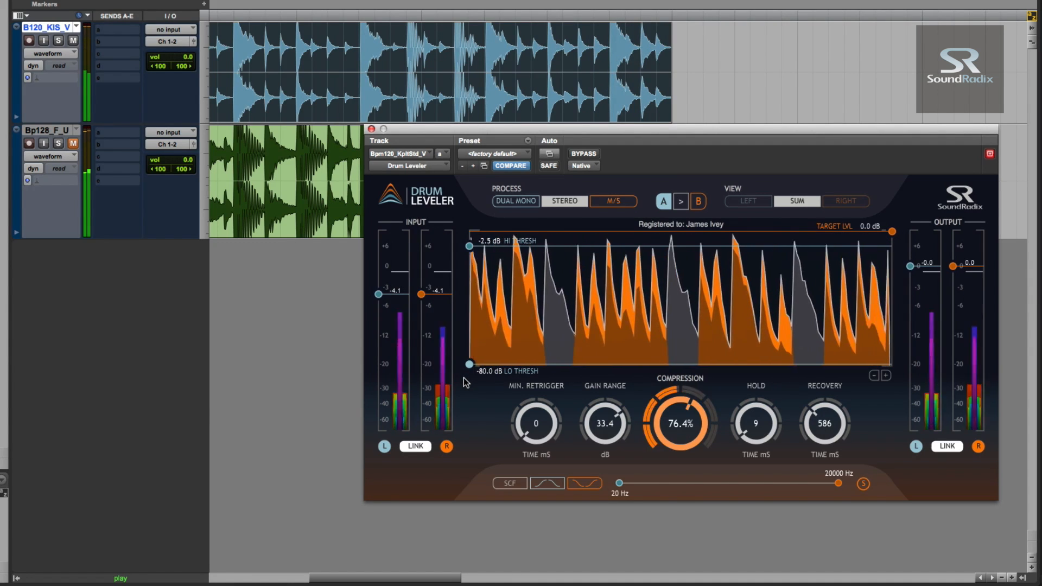
Set the high threshold to -2.8 dB and the target level to -1.7 dB.
{"action": "mouse_move", "coordinate": [470, 246]}
{"action": "left_mouse_down"}
{"action": "mouse_move", "coordinate": [469, 289]}
{"action": "mouse_move", "coordinate": [470, 251]}
{"action": "left_mouse_up"}
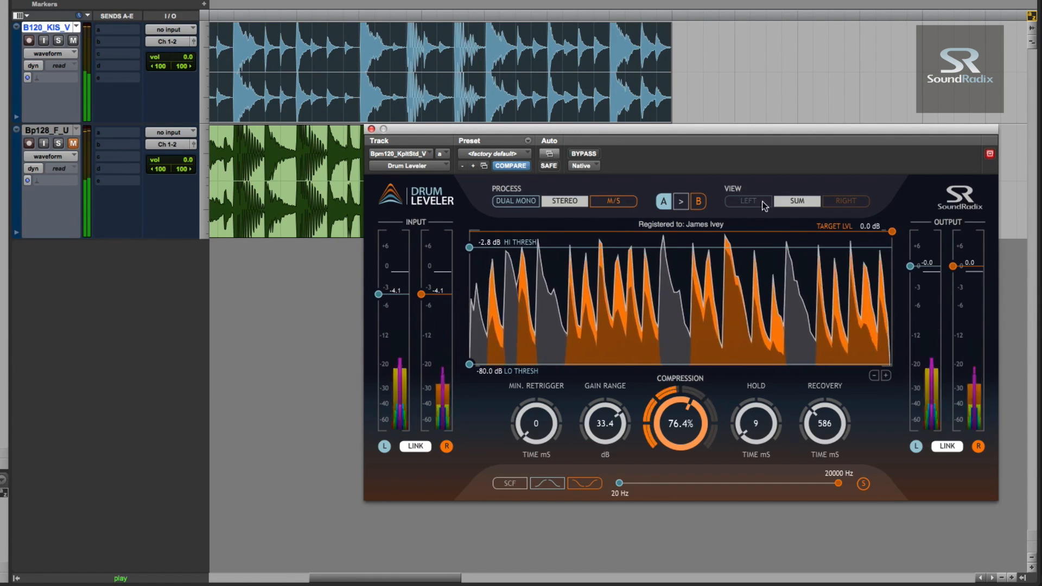
{"action": "mouse_move", "coordinate": [892, 232]}
{"action": "left_mouse_down"}
{"action": "mouse_move", "coordinate": [892, 337]}
{"action": "mouse_move", "coordinate": [889, 245]}
{"action": "left_mouse_up"}
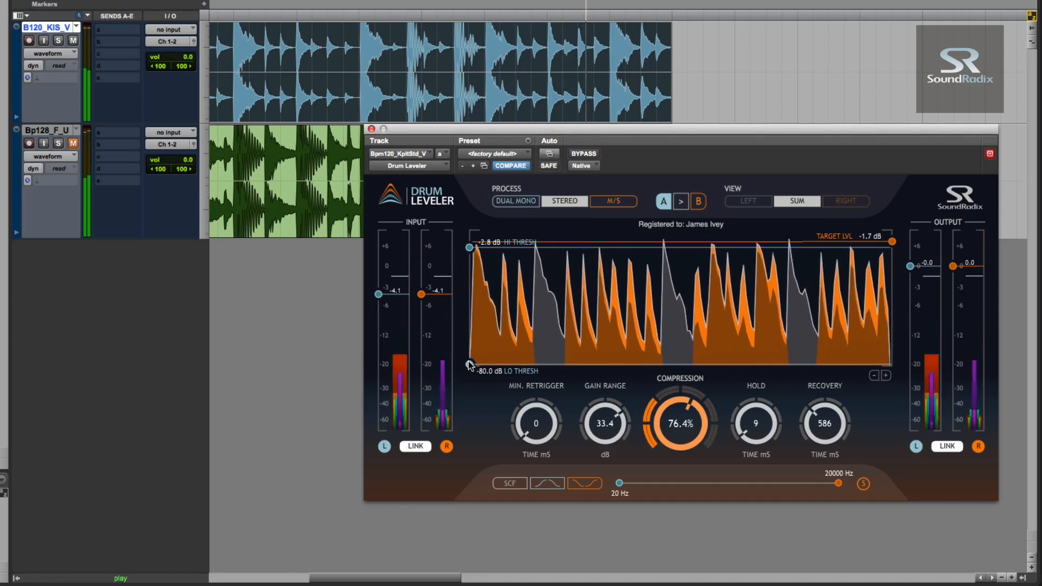
Raise the low threshold to -6.5 dB, set the target level to -1.0 dB and stop playback.
{"action": "left_click_drag", "start_coordinate": [469, 364], "coordinate": [469, 267]}
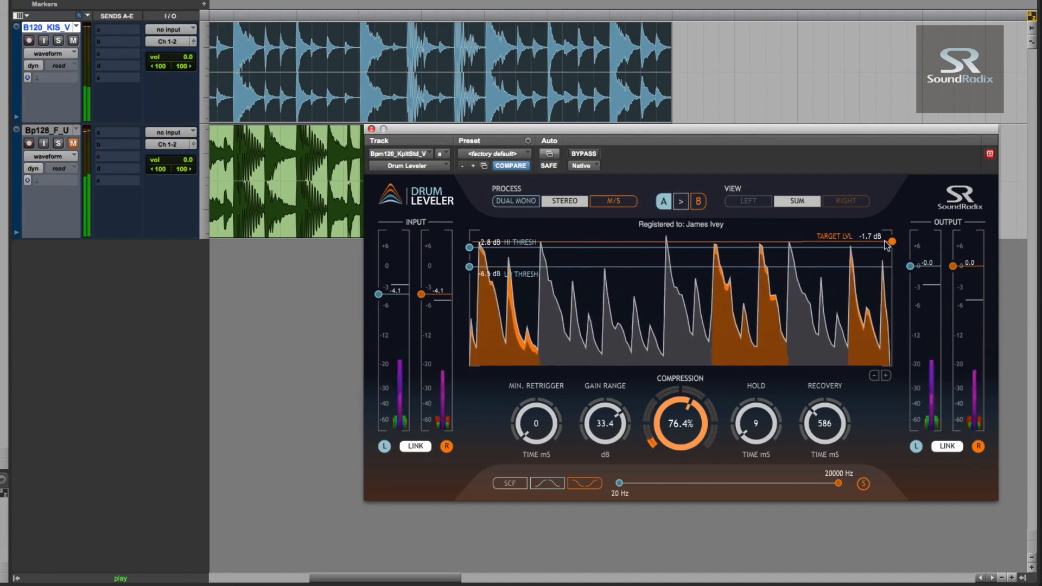
{"action": "mouse_move", "coordinate": [891, 242]}
{"action": "left_mouse_down"}
{"action": "mouse_move", "coordinate": [894, 314]}
{"action": "mouse_move", "coordinate": [891, 240]}
{"action": "left_mouse_up"}
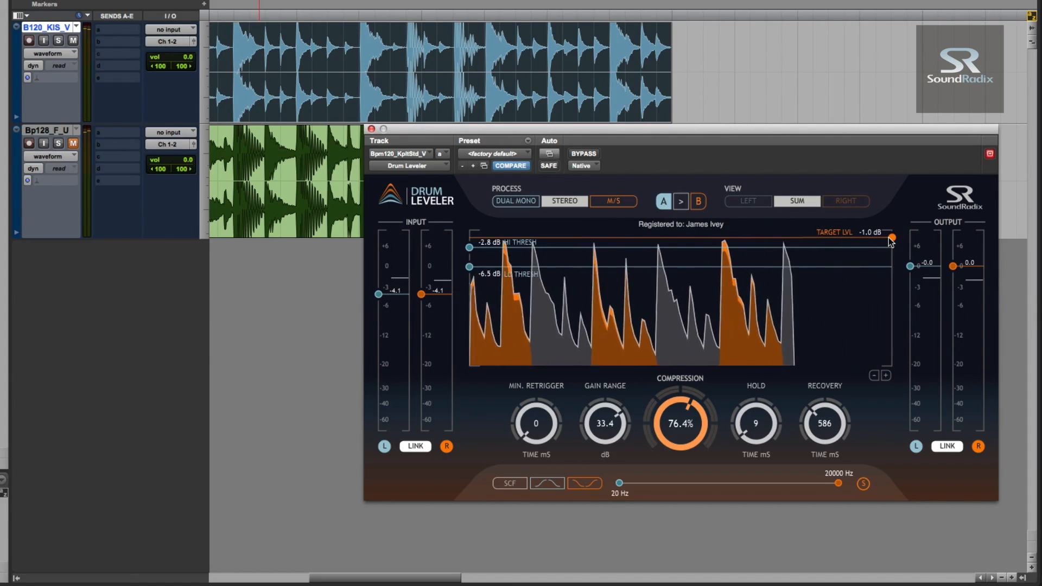
{"action": "key", "text": "space"}
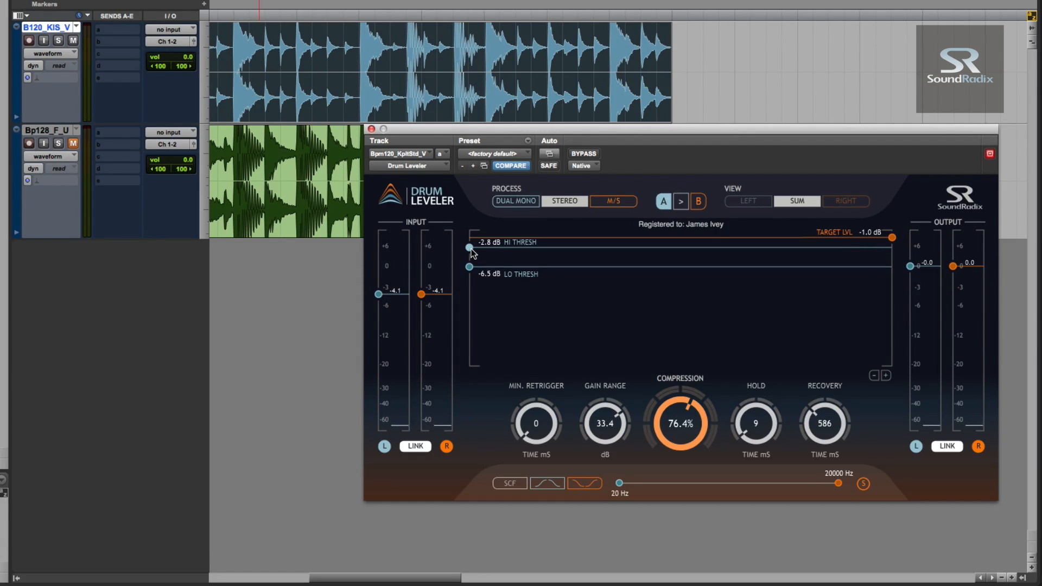
Play the loop, setting the low threshold to -7.0 dB and the high threshold to 0.0 dB.
{"action": "key", "text": "space"}
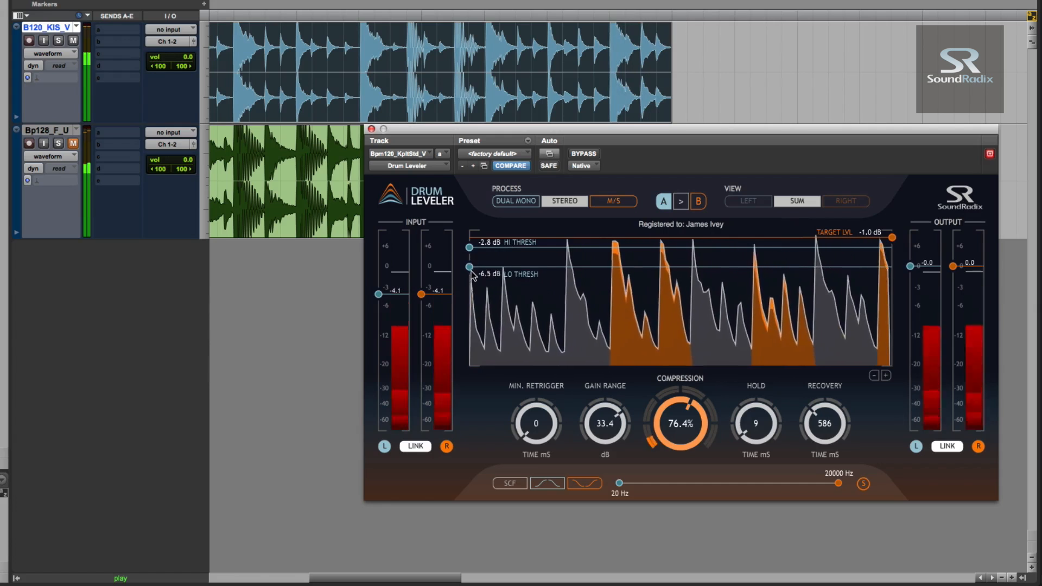
{"action": "left_click_drag", "start_coordinate": [470, 266], "coordinate": [469, 224]}
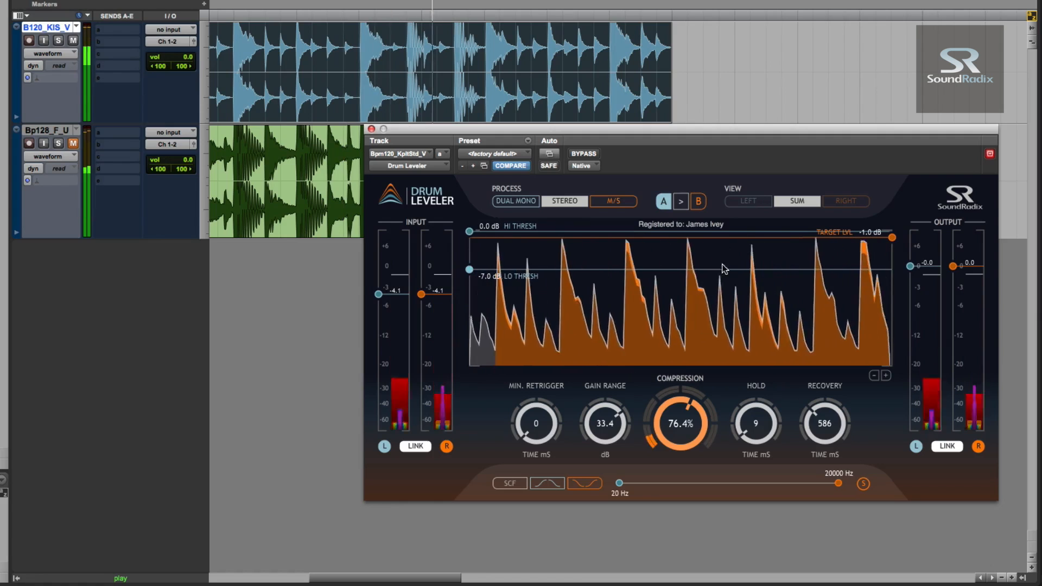
Try the target level at -19.4 dB, and set it to -1.2 dB with the high threshold at -2.7 dB.
{"action": "left_click_drag", "start_coordinate": [892, 237], "coordinate": [897, 305]}
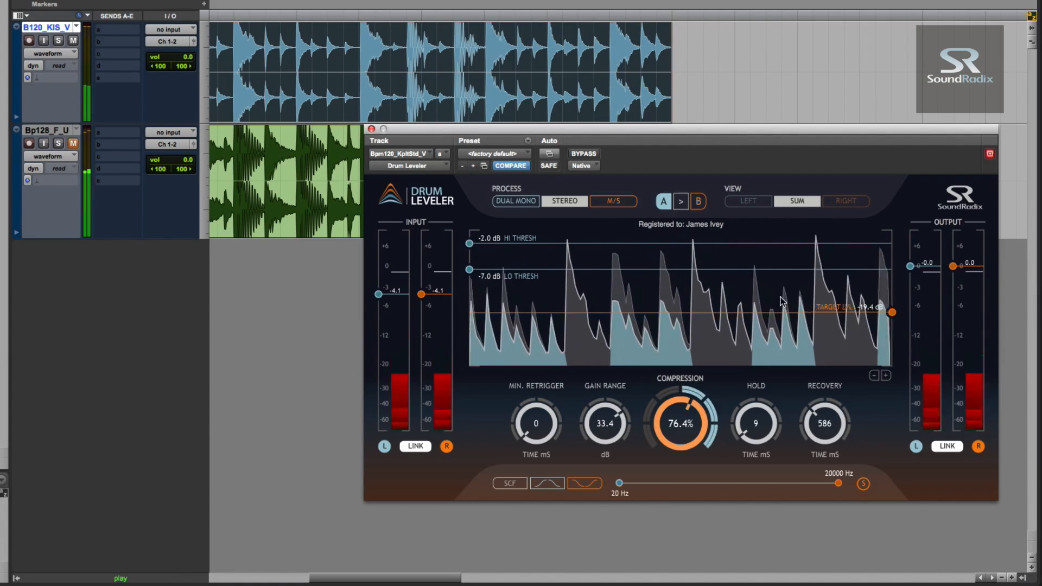
{"action": "left_click_drag", "start_coordinate": [892, 312], "coordinate": [892, 239]}
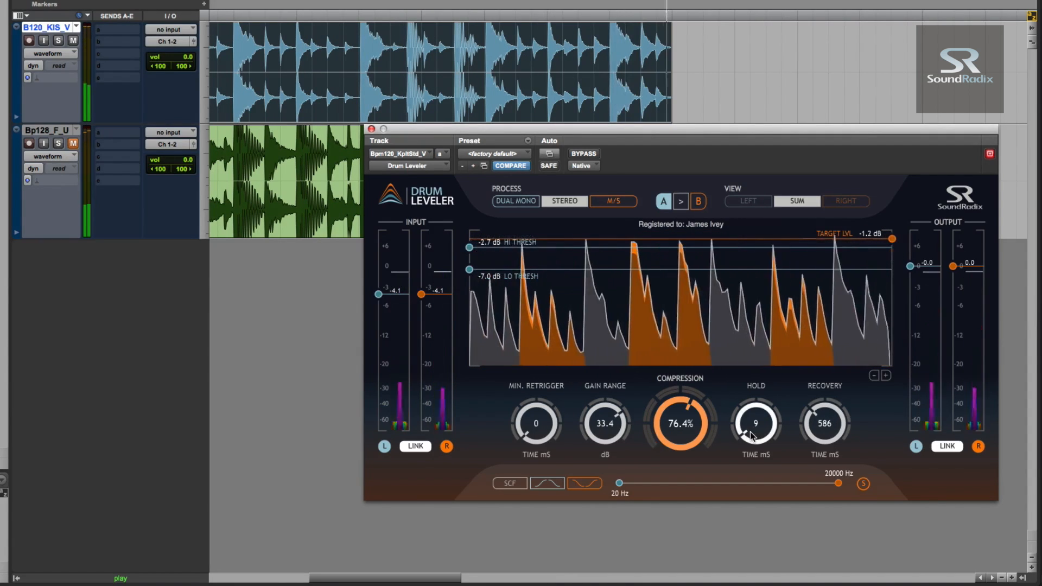
Try a hold time of 84 ms and a recovery time of 1325 ms, with the high threshold at -0.1 dB.
{"action": "left_click_drag", "start_coordinate": [751, 436], "coordinate": [741, 357]}
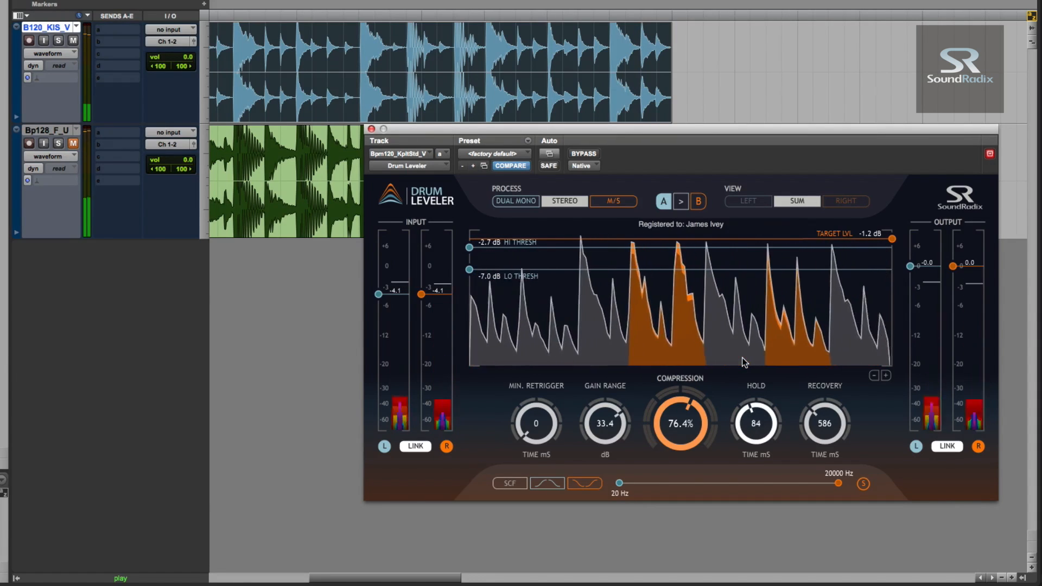
{"action": "left_click_drag", "start_coordinate": [824, 429], "coordinate": [813, 378]}
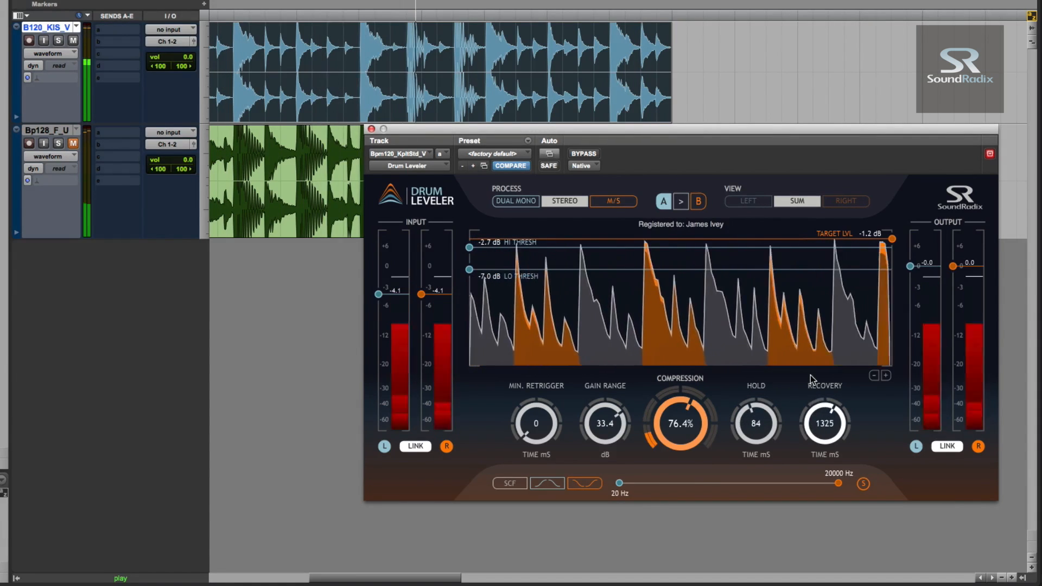
{"action": "left_click_drag", "start_coordinate": [470, 247], "coordinate": [470, 231]}
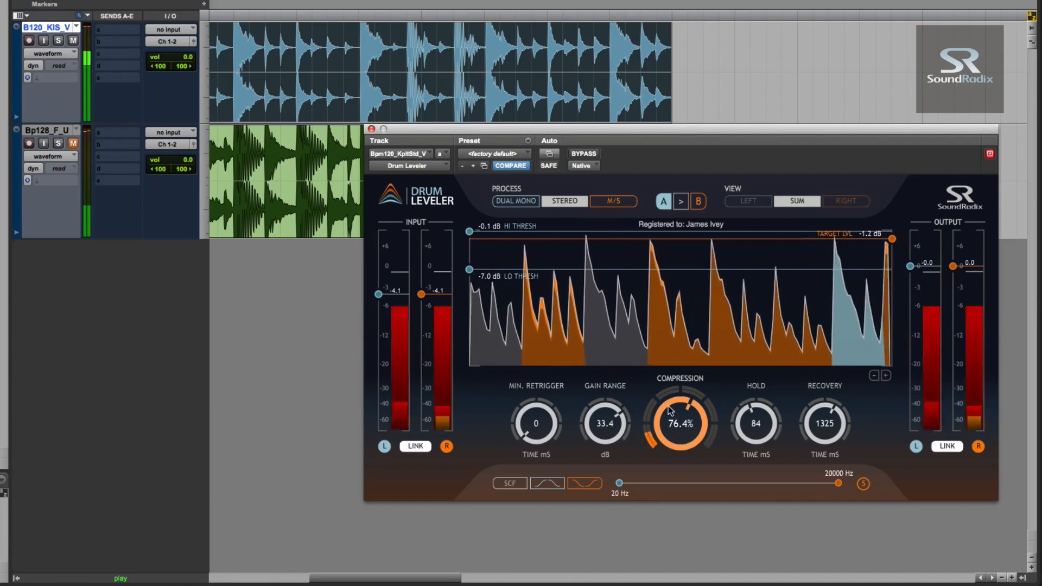
Try a hold time of 86 ms, with the low threshold at -2.6 dB and the target level at -18.6 dB.
{"action": "left_click_drag", "start_coordinate": [745, 425], "coordinate": [744, 422]}
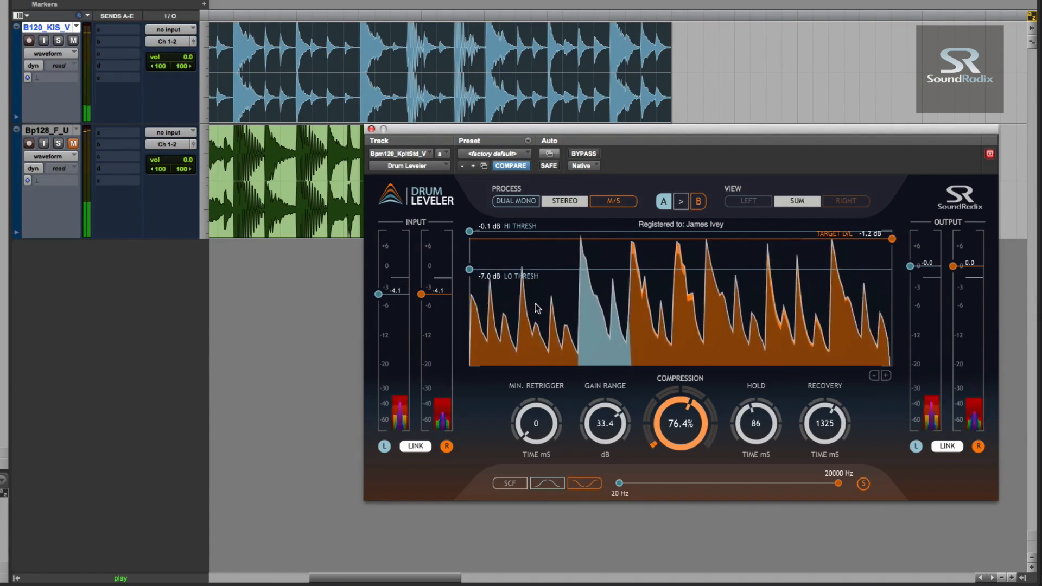
{"action": "left_click_drag", "start_coordinate": [470, 269], "coordinate": [469, 249]}
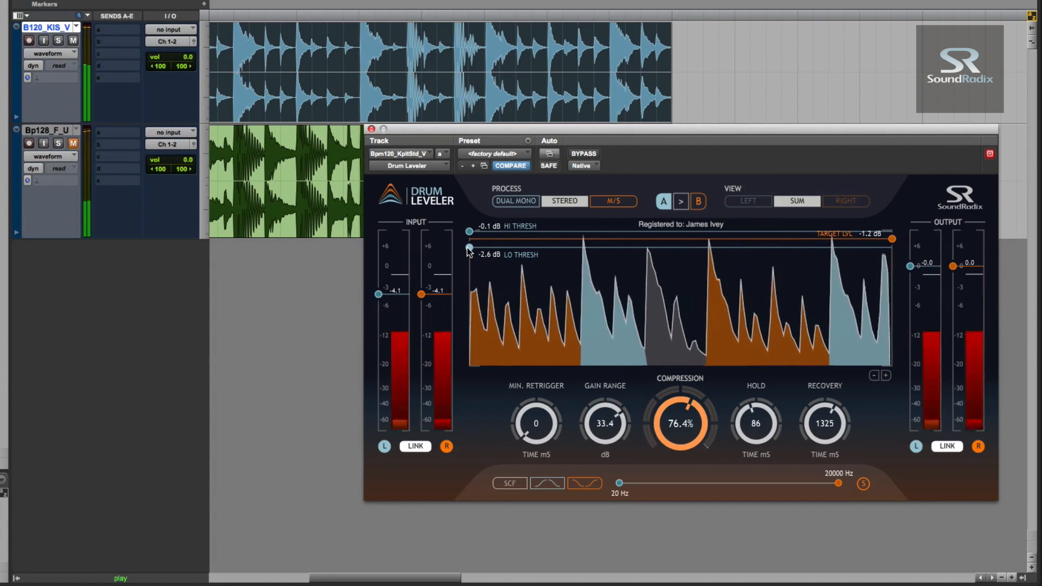
{"action": "left_click_drag", "start_coordinate": [891, 239], "coordinate": [894, 314]}
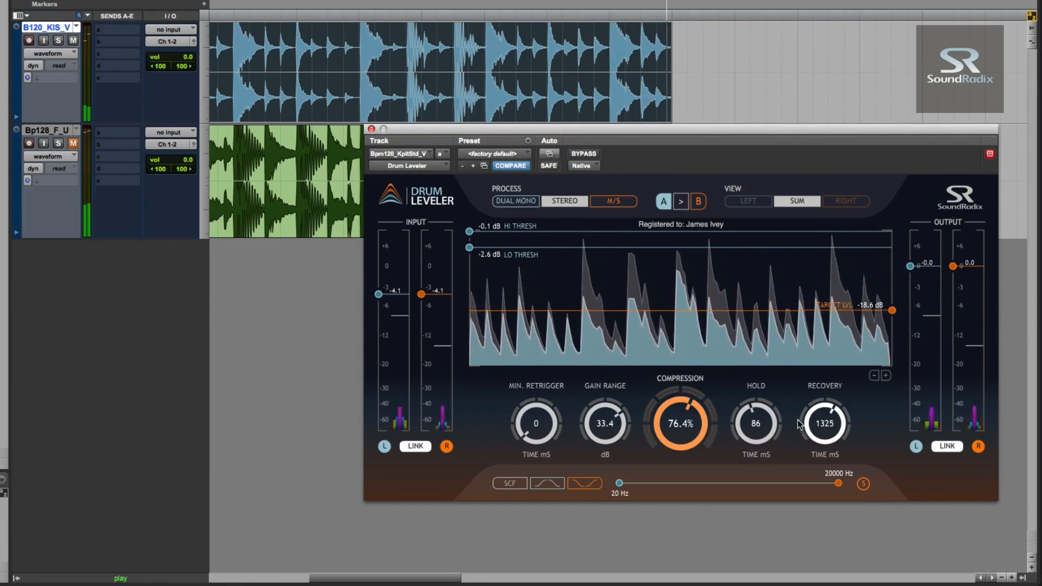
Set hold to 5 ms and recovery to 904 ms, with thresholds at -2.0 dB and -7.1 dB and the target level at -1.8 dB.
{"action": "left_click_drag", "start_coordinate": [753, 490], "coordinate": [753, 492]}
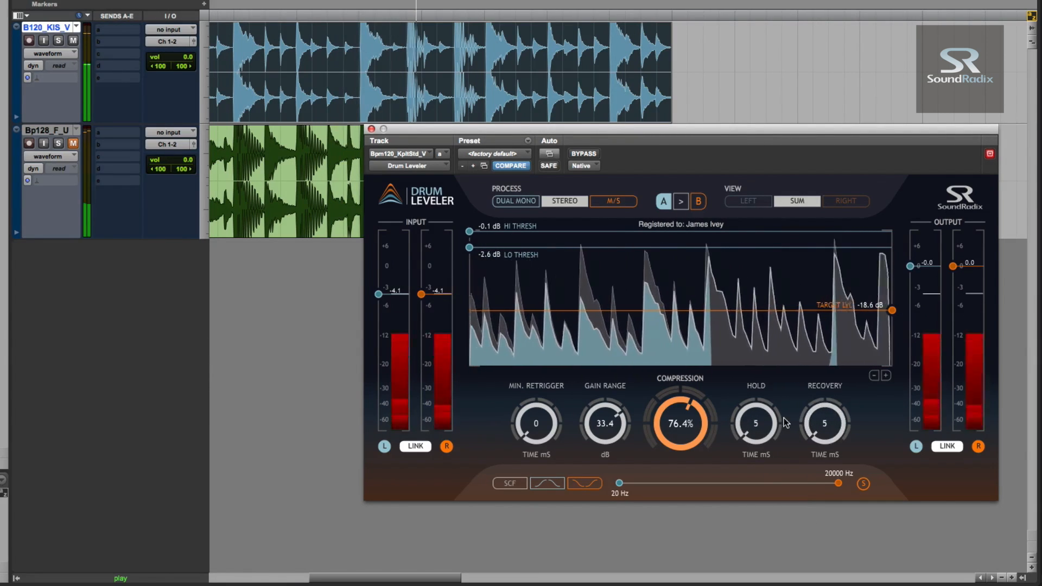
{"action": "left_click_drag", "start_coordinate": [815, 428], "coordinate": [814, 434]}
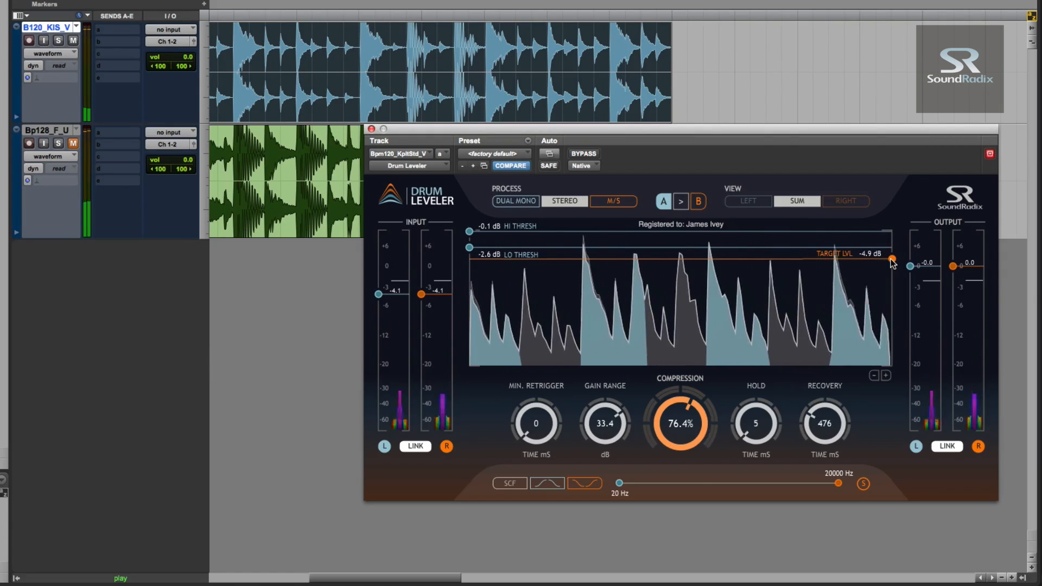
{"action": "left_click_drag", "start_coordinate": [820, 395], "coordinate": [819, 389]}
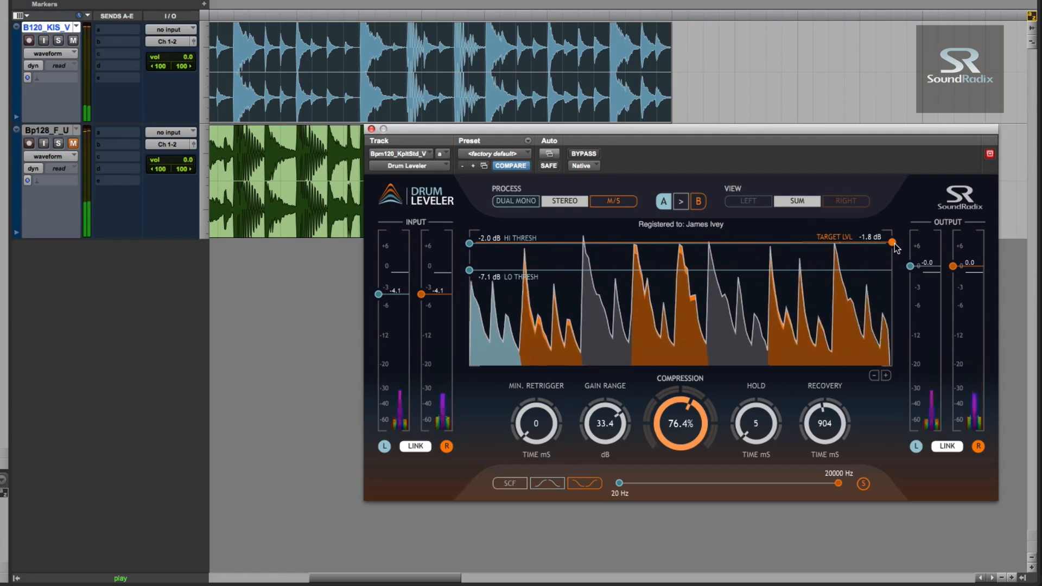
Lower the target level to -9.8 dB and set the recovery time to 5 ms.
{"action": "left_click_drag", "start_coordinate": [891, 242], "coordinate": [890, 271]}
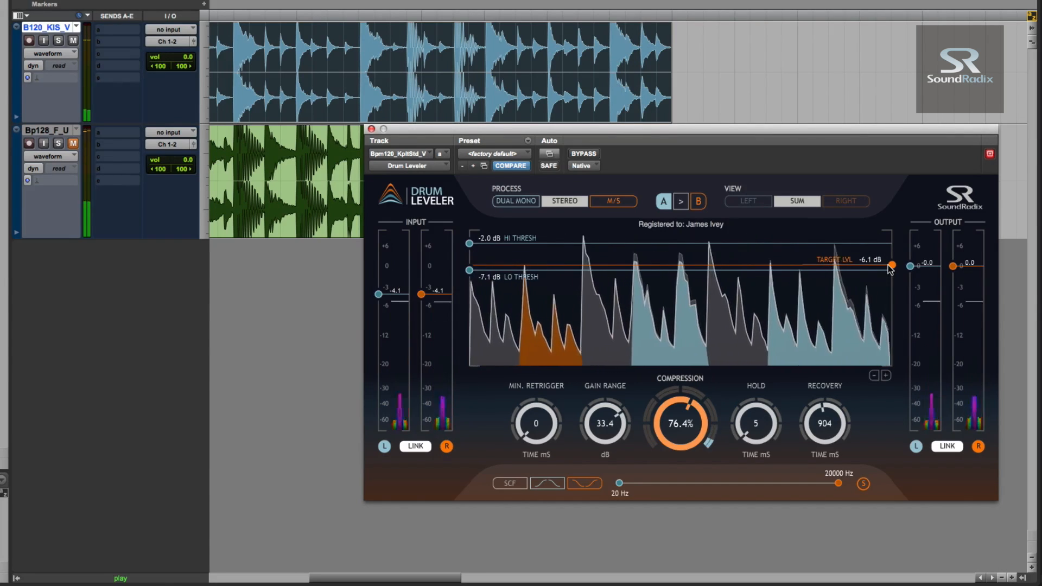
{"action": "left_click_drag", "start_coordinate": [891, 270], "coordinate": [892, 283]}
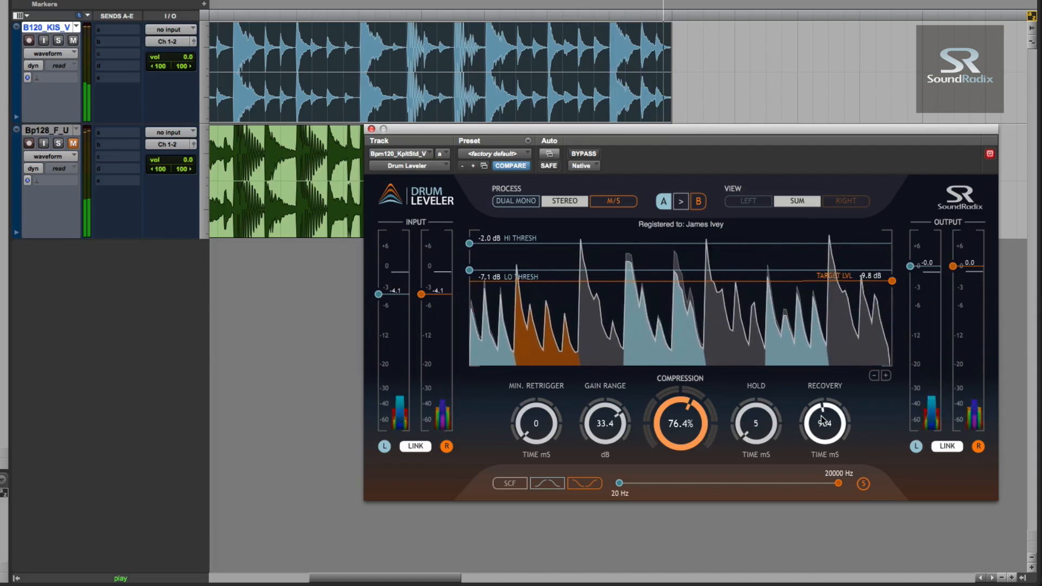
{"action": "left_click_drag", "start_coordinate": [821, 416], "coordinate": [814, 497]}
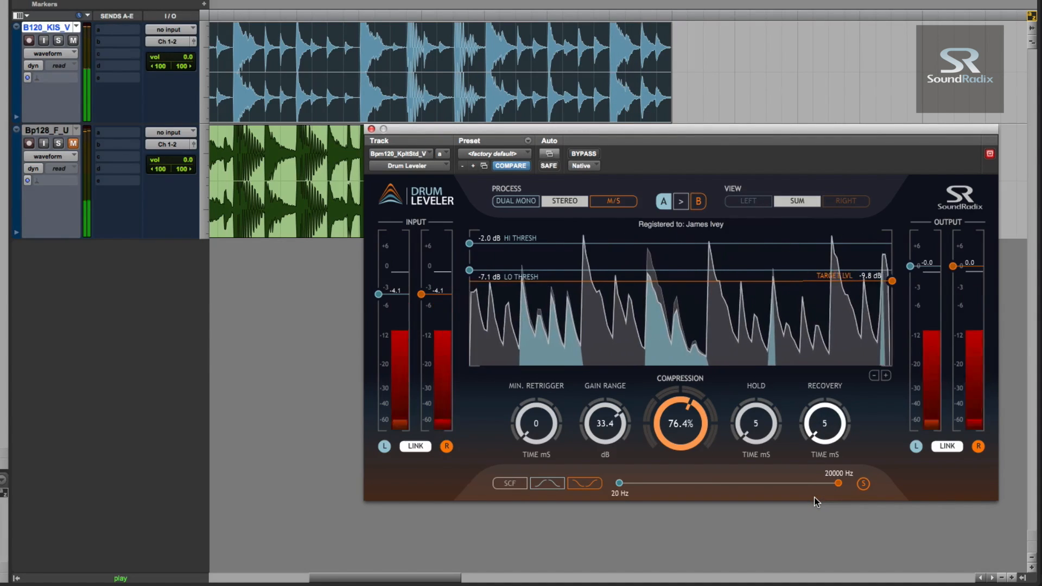